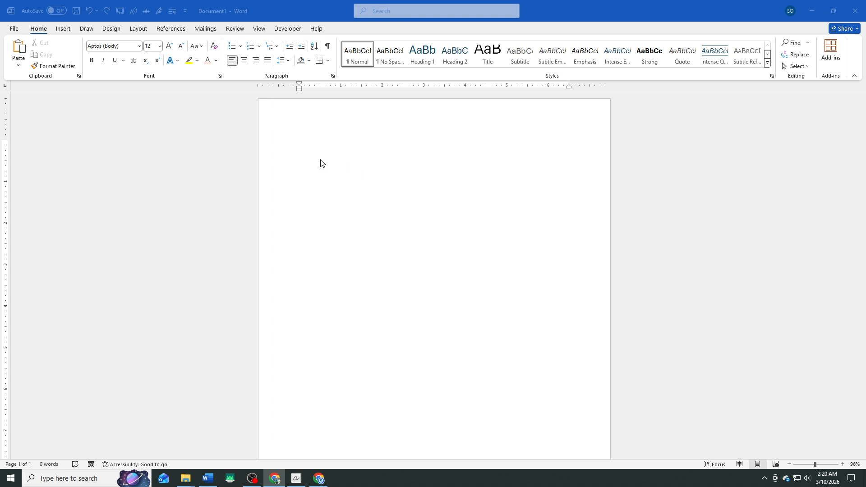
Set the top, bottom, left and right page margins to 0 and switch the page orientation to landscape.
left_click(134, 31)
left_click(136, 29)
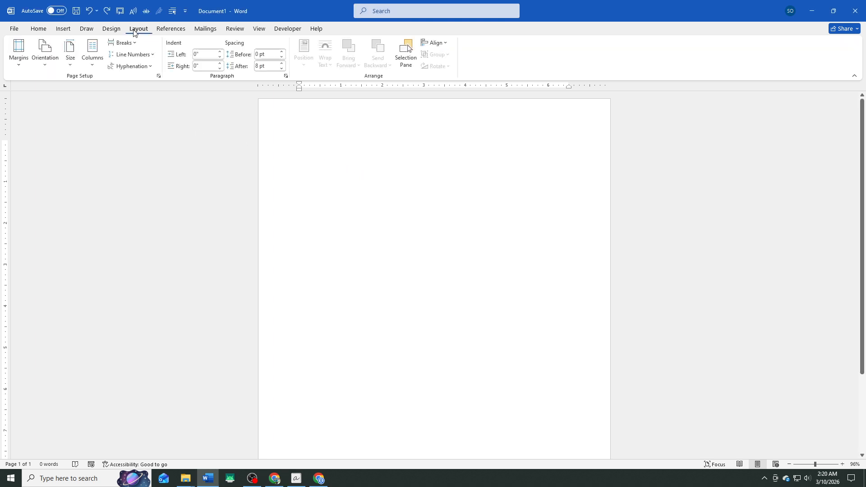
left_click(20, 51)
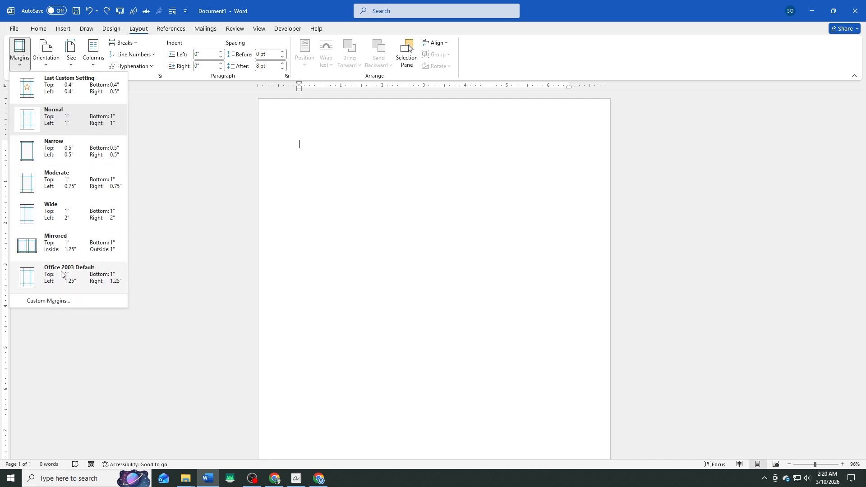
left_click(44, 300)
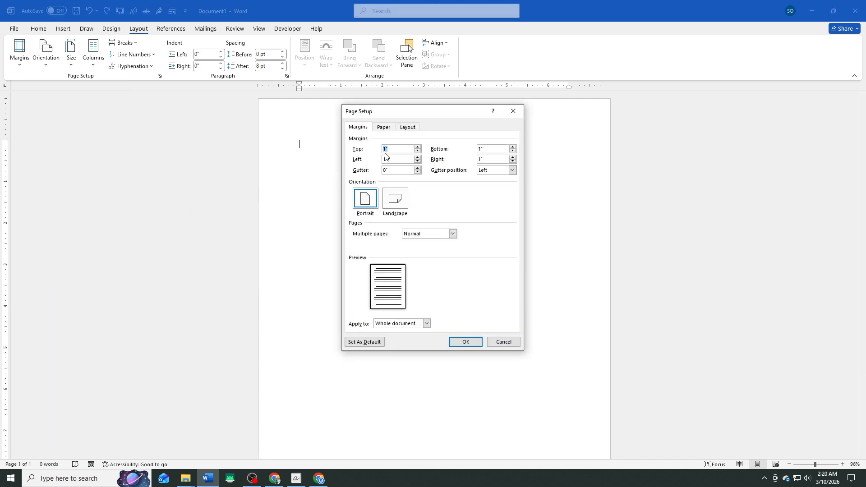
left_click_drag(394, 160, 369, 159)
type("0")
type("0")
left_click_drag(485, 149, 464, 158)
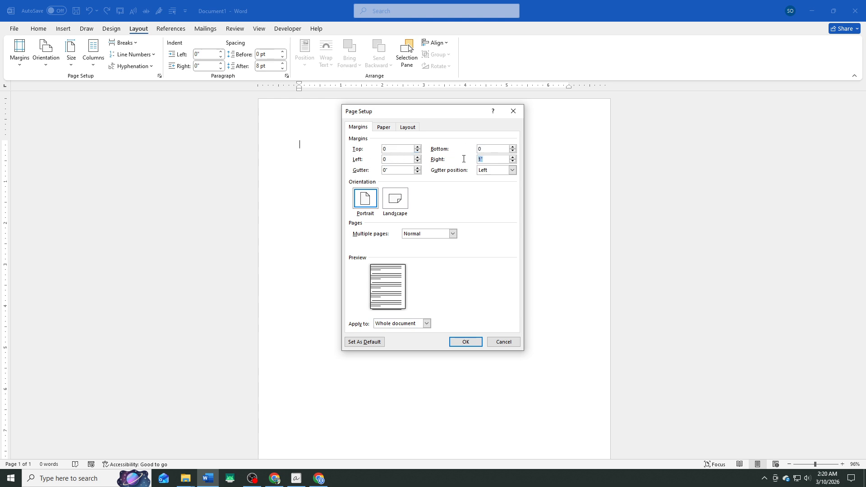
type("0")
left_click(461, 342)
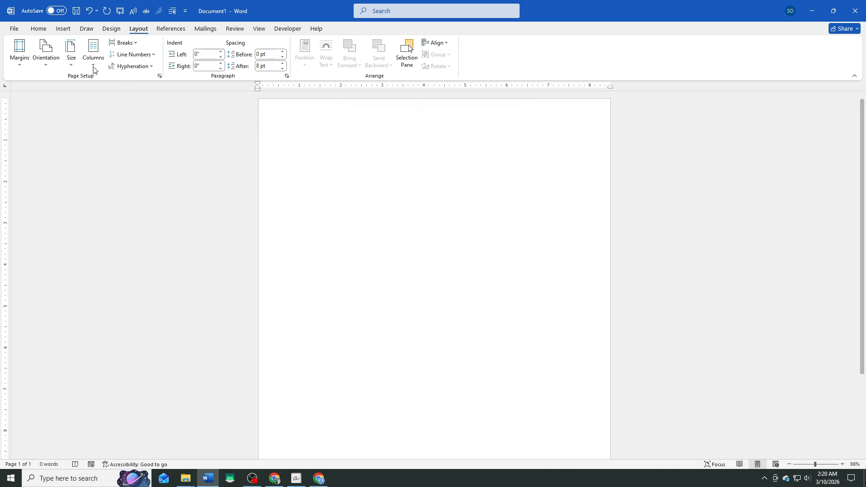
left_click(45, 55)
left_click(63, 109)
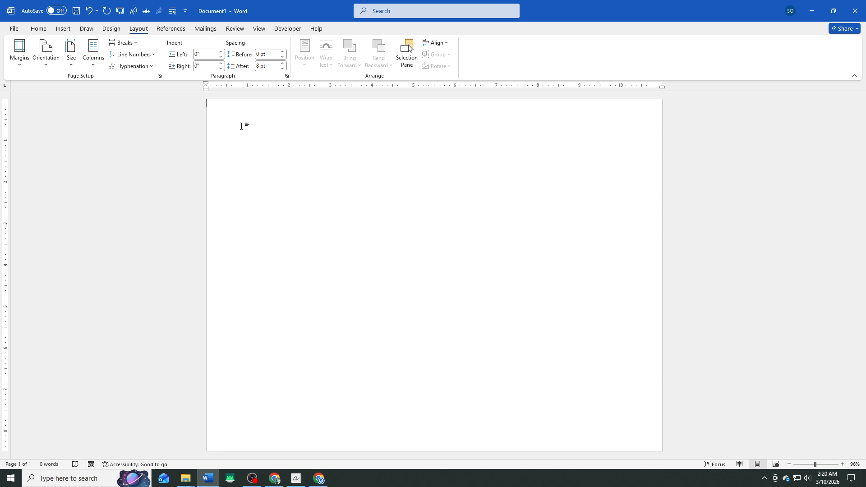
Insert a table with 1 column and 20 rows on the blank page.
left_click(62, 28)
left_click(85, 57)
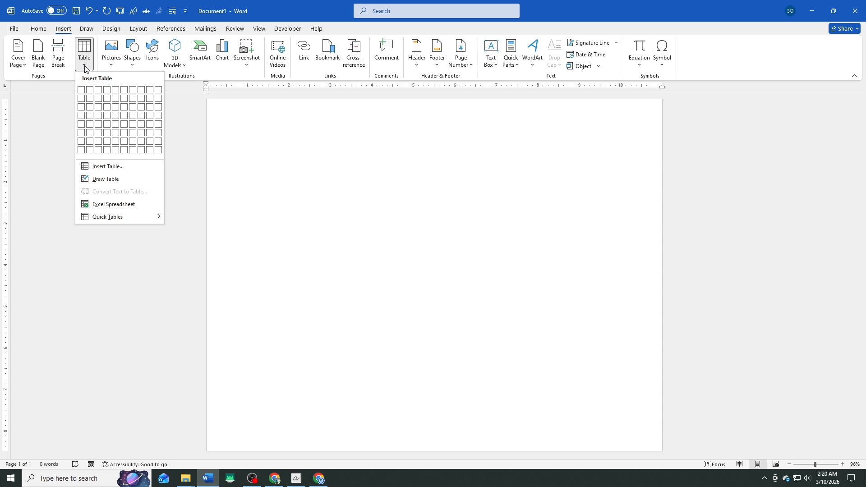
left_click(100, 165)
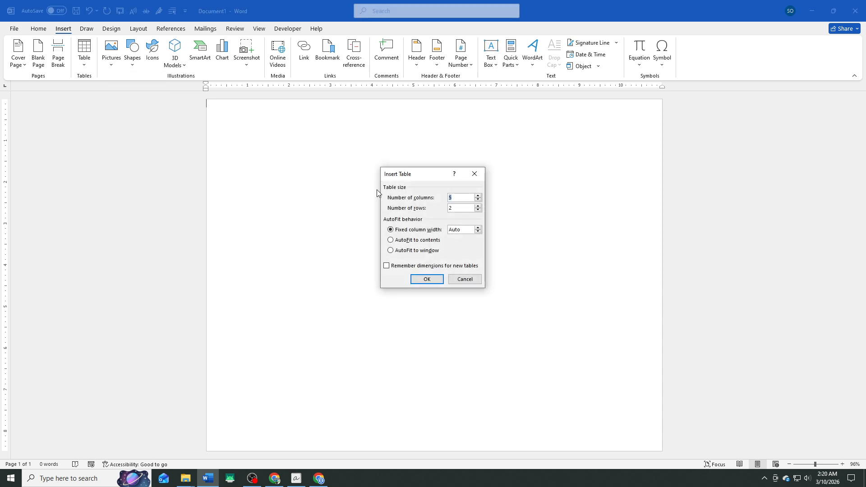
type("1")
left_click(453, 206)
type("0")
left_click(426, 279)
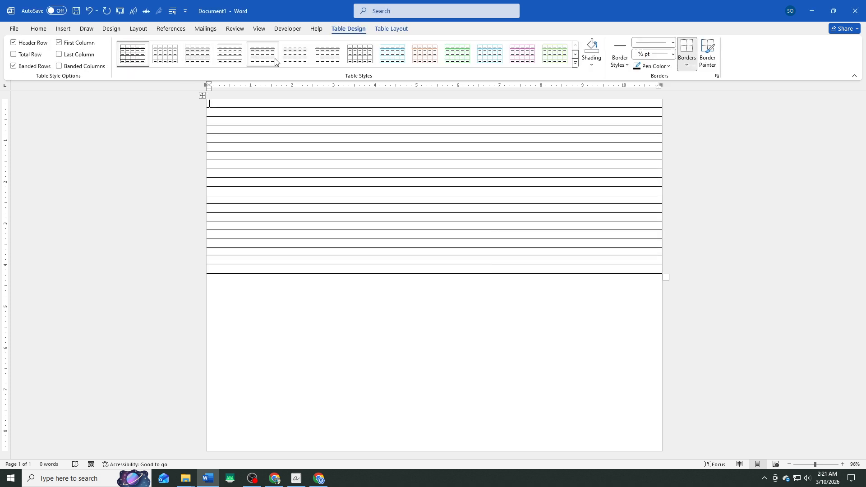
Set the row height of the entire table to 0.8".
left_click(201, 96)
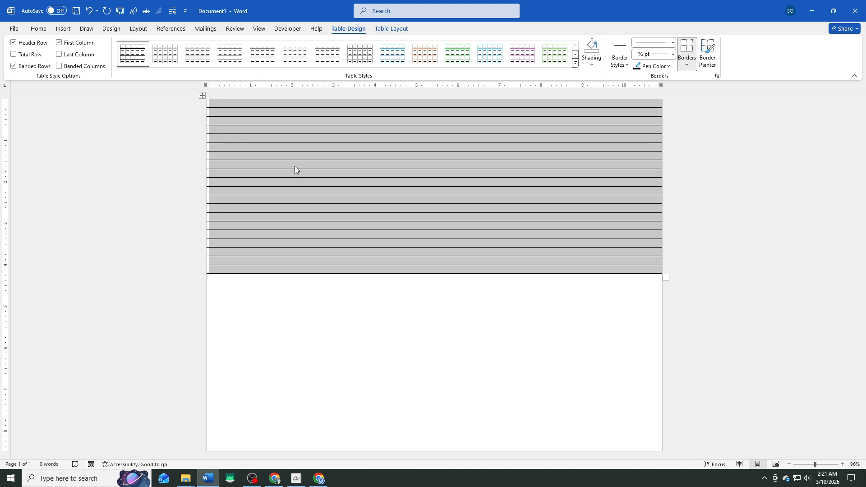
left_click(388, 30)
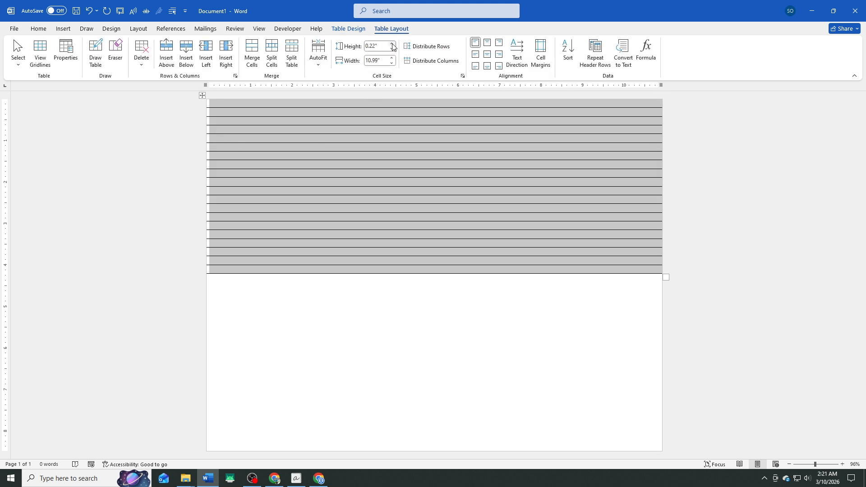
left_click(391, 44)
left_click(392, 44)
left_click(392, 44)
left_click(392, 44)
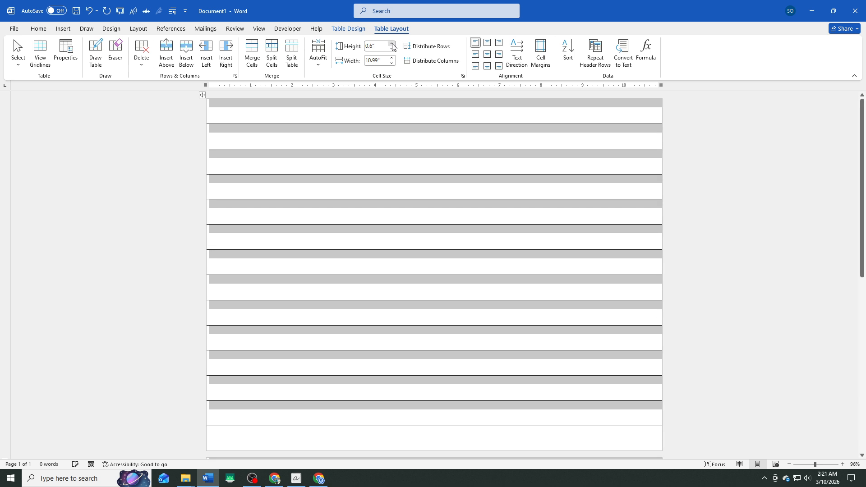
left_click(391, 44)
left_click(392, 44)
left_click(391, 44)
left_click(392, 44)
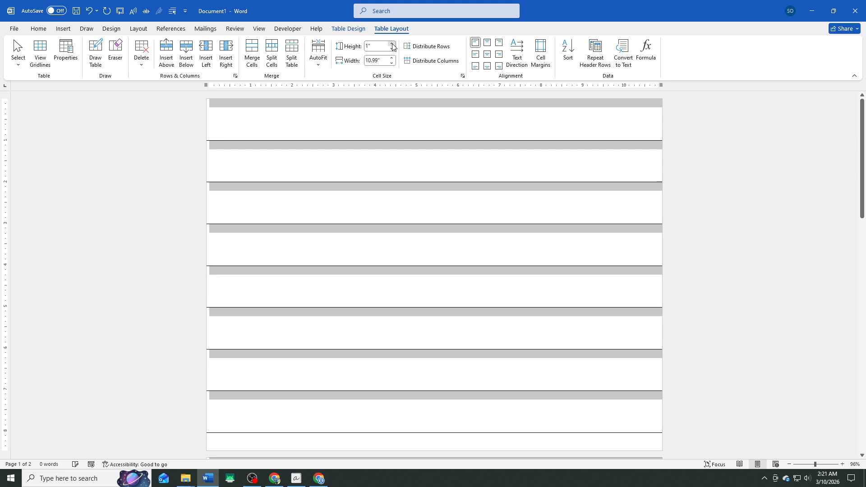
left_click(392, 49)
left_click(392, 49)
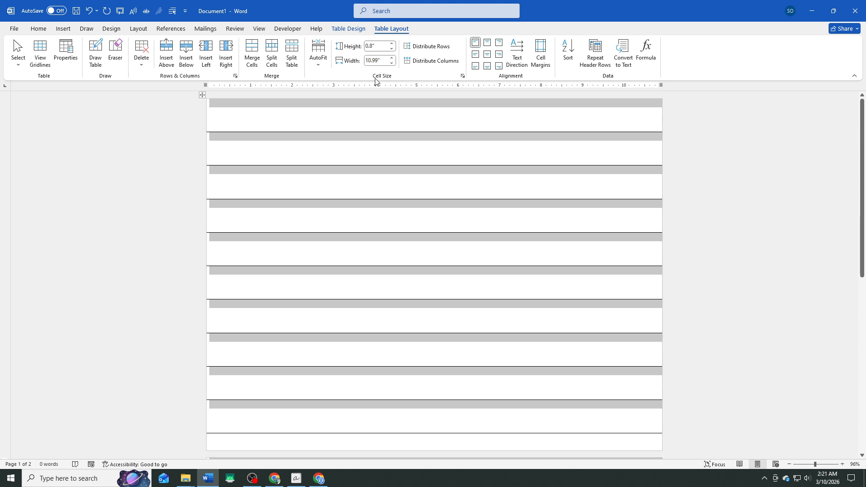
left_click(336, 123)
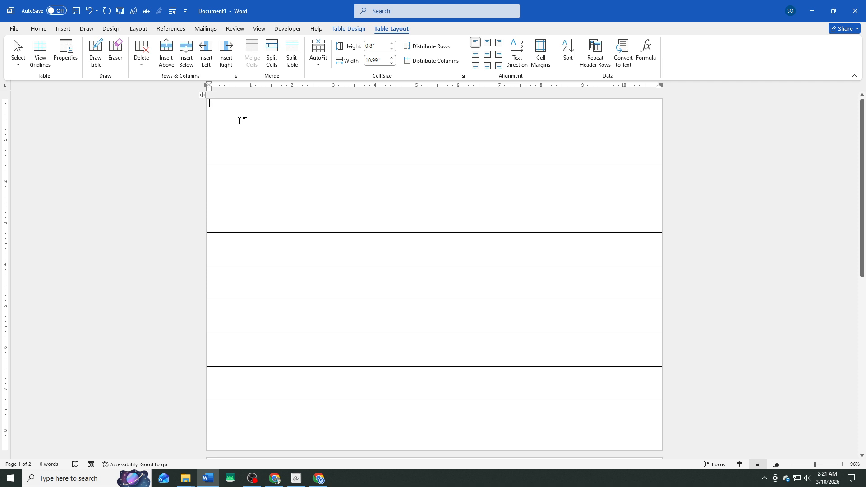
Add a blank line in the table's first row and enter the letter "A" below it.
key("Return")
key("ctrl+z")
key("ctrl+y")
type("A")
Enlarge the letter "A" in the first row to 22 pt.
left_click_drag(218, 123, 199, 122)
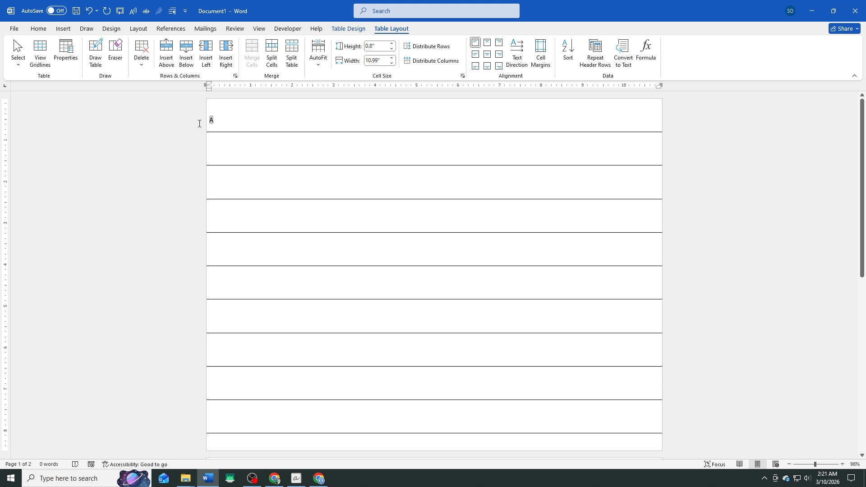
left_click(38, 28)
left_click(170, 46)
left_click(169, 45)
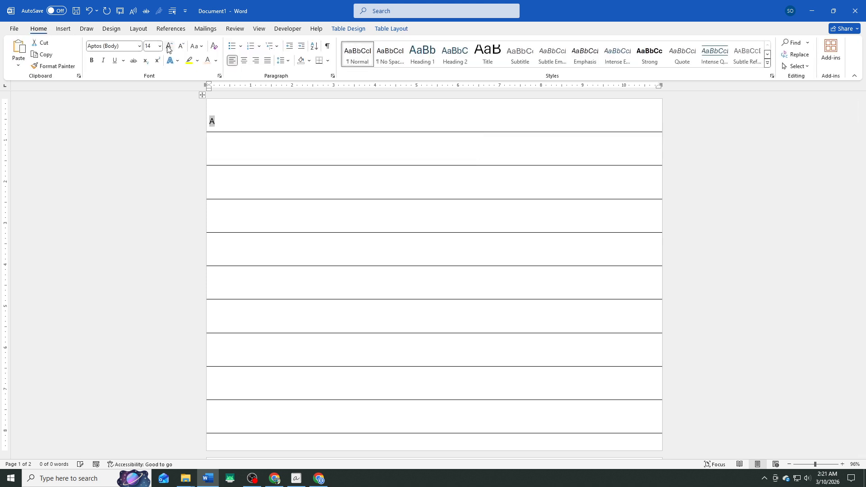
left_click(169, 45)
left_click(169, 46)
left_click(169, 45)
Apply the Lucida Handwriting font to the letter "A".
left_click(139, 47)
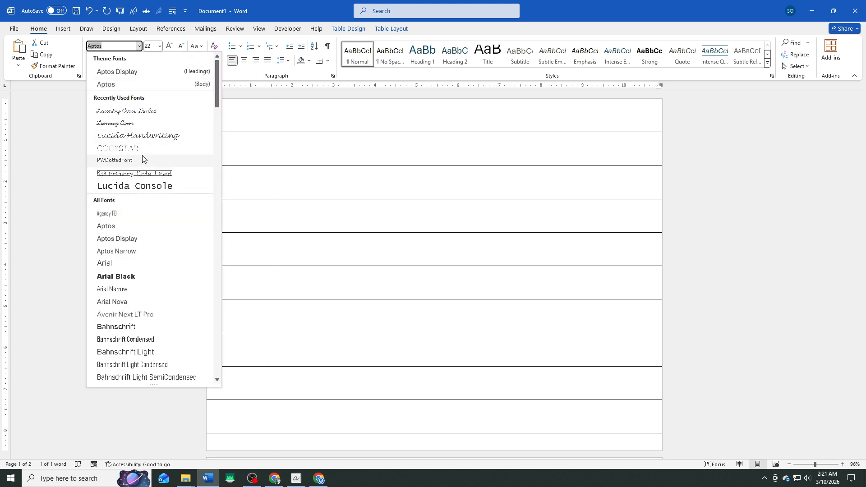
left_click(139, 111)
type("Lucida Handwriting")
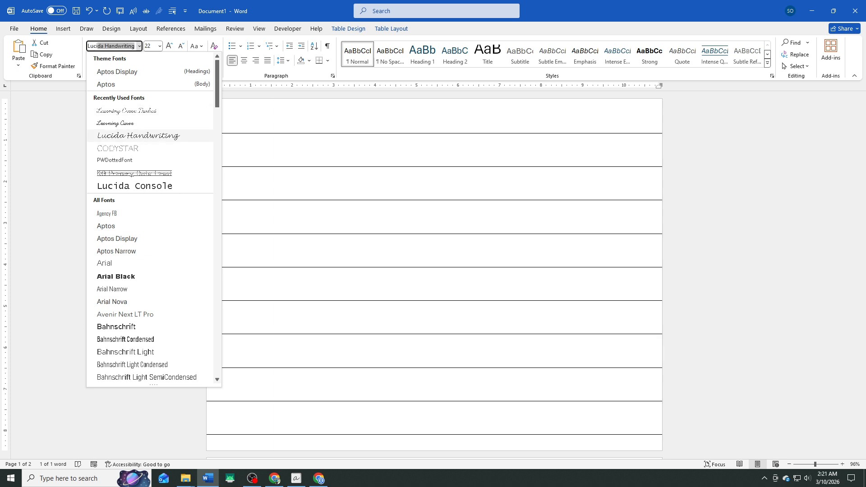
key("Return")
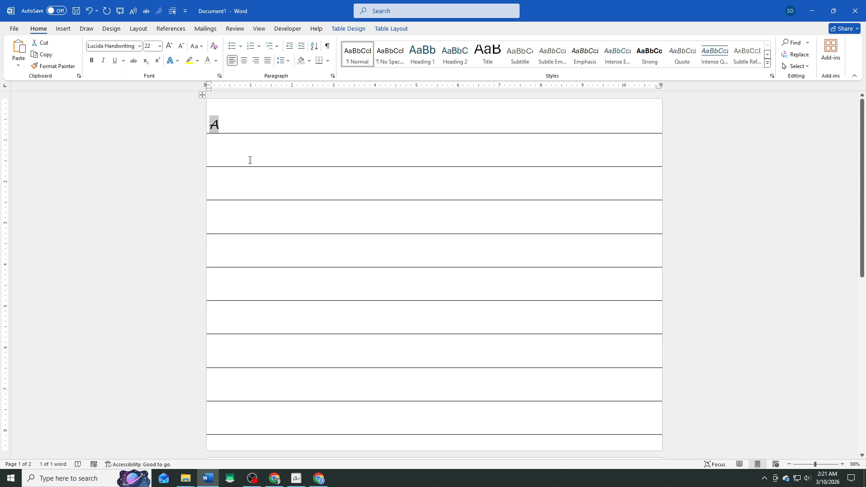
Enlarge the letter "A" to 28 pt and change its font to Learning Curve Dashed.
left_click(169, 46)
left_click(169, 46)
left_click(169, 46)
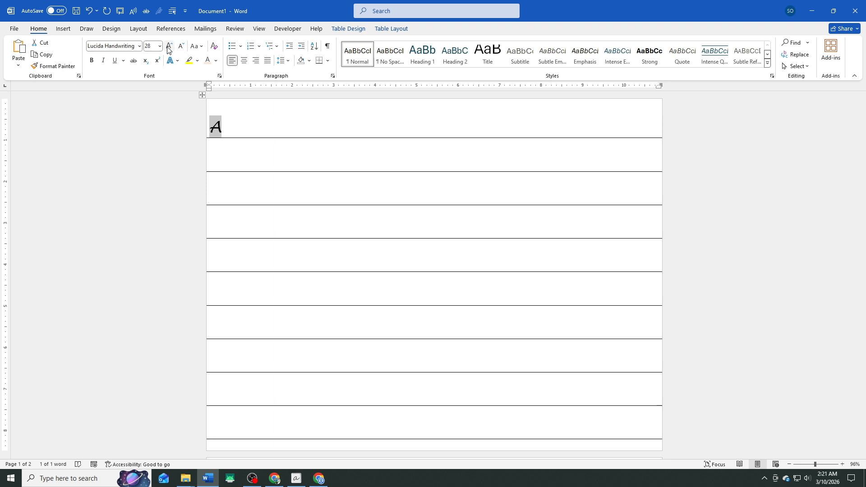
left_click(136, 46)
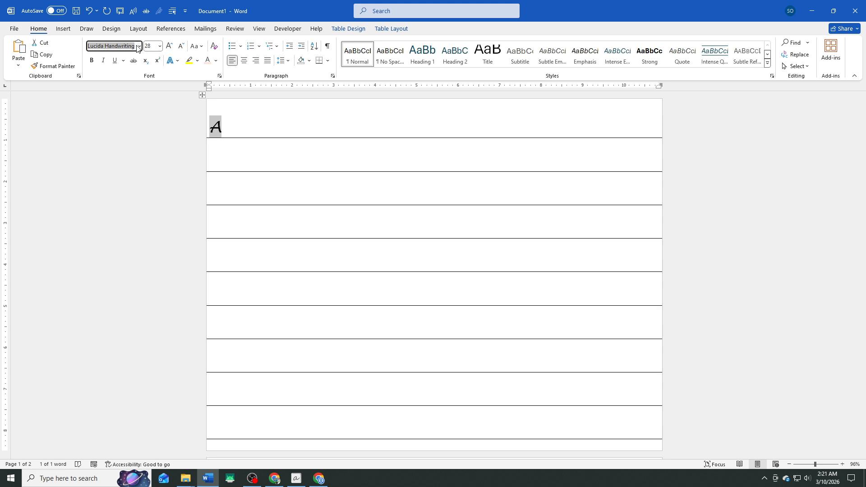
left_click(138, 47)
left_click(139, 46)
left_click(138, 46)
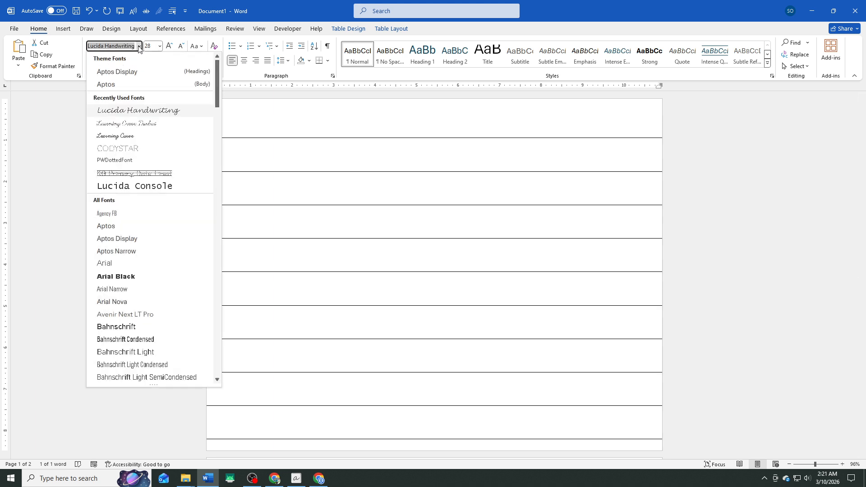
type("Learning Curve Dash")
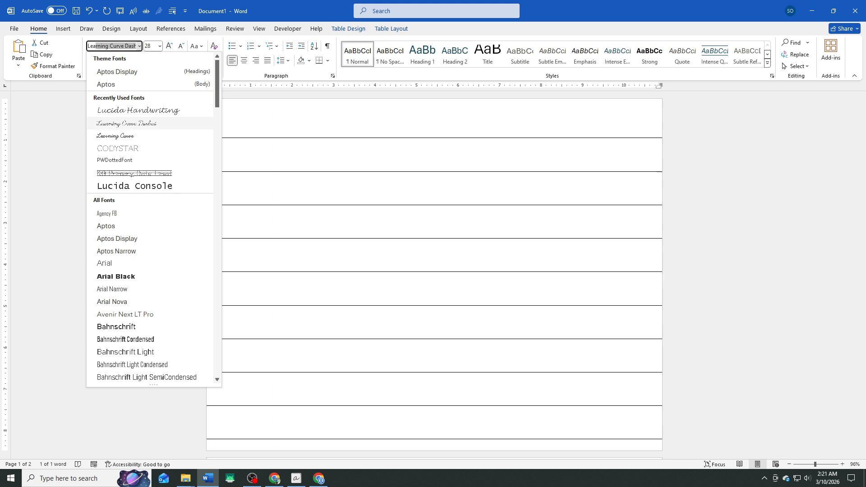
key("Return")
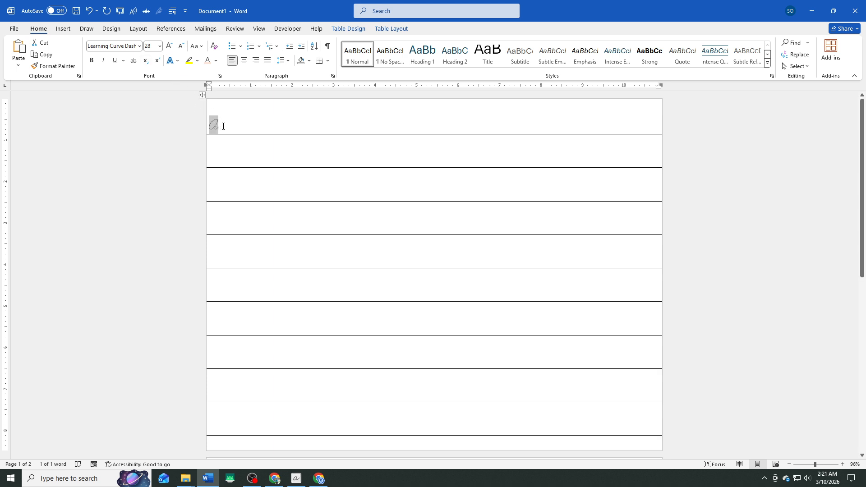
left_click(223, 126)
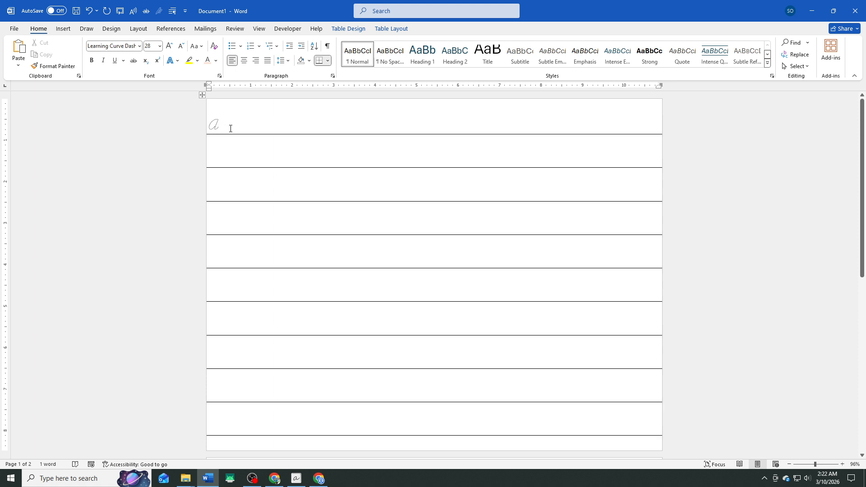
Set the letter "A" in the first row to 36 pt and make it bold.
left_click(219, 157)
left_click_drag(225, 122, 190, 123)
left_click(169, 46)
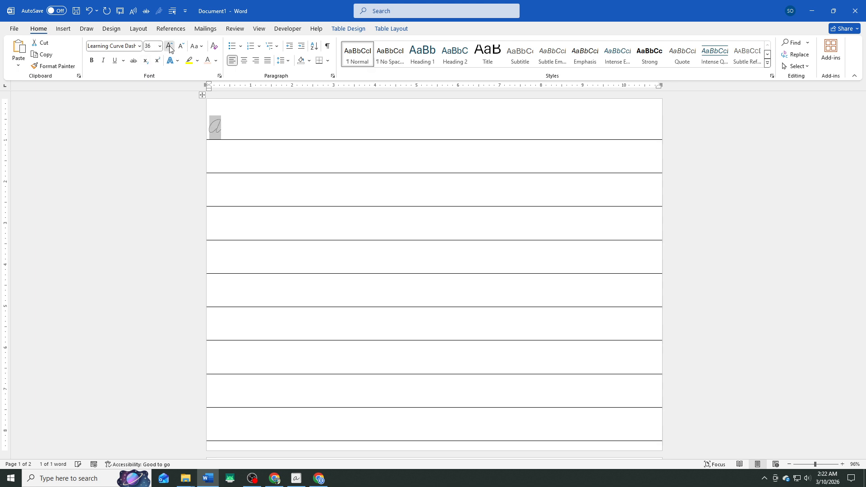
left_click(170, 47)
left_click(170, 47)
left_click(169, 46)
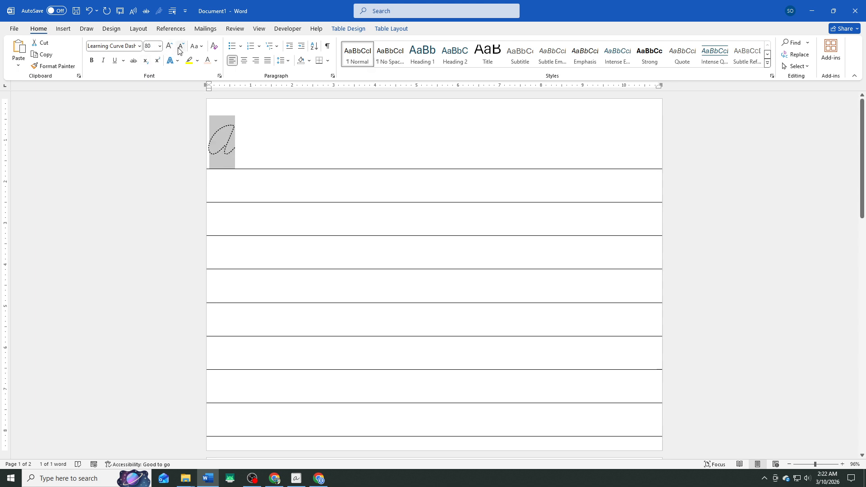
left_click(180, 48)
left_click(180, 48)
left_click(180, 48)
left_click(91, 60)
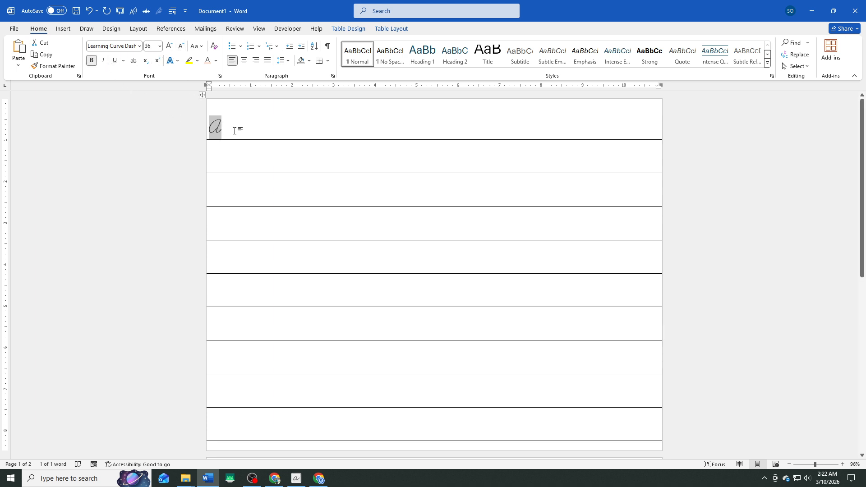
Enter the letter "B" in the table's second row and enlarge it to 22 pt.
left_click(229, 161)
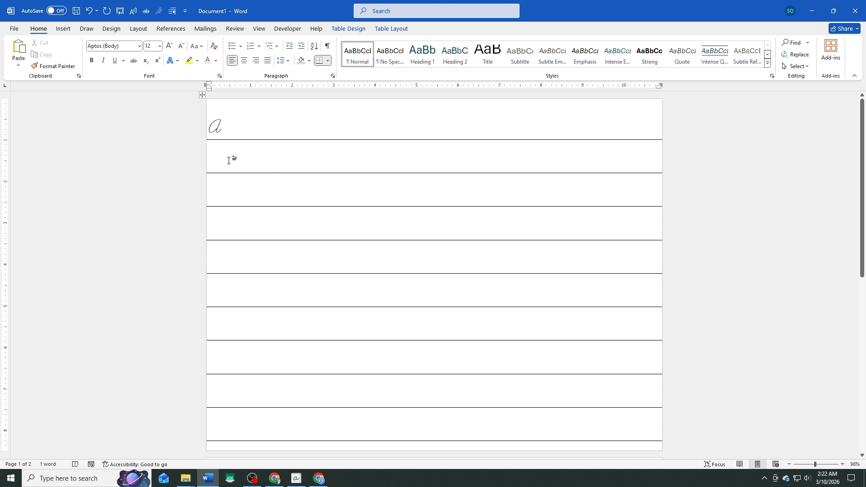
type("B")
left_click_drag(218, 145, 201, 146)
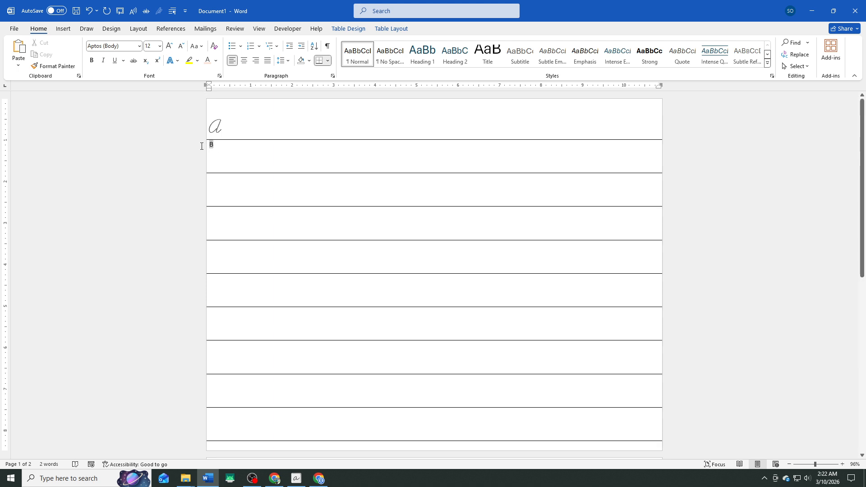
left_click(167, 47)
left_click(167, 46)
left_click(166, 47)
left_click(167, 47)
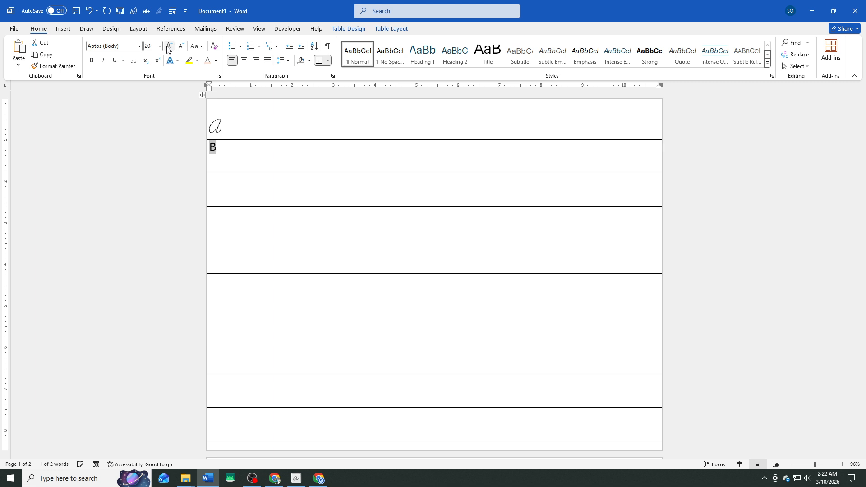
left_click(167, 47)
Apply the Learning Curve Dashed font to the letter "B" and enlarge it to 48 pt.
left_click(139, 46)
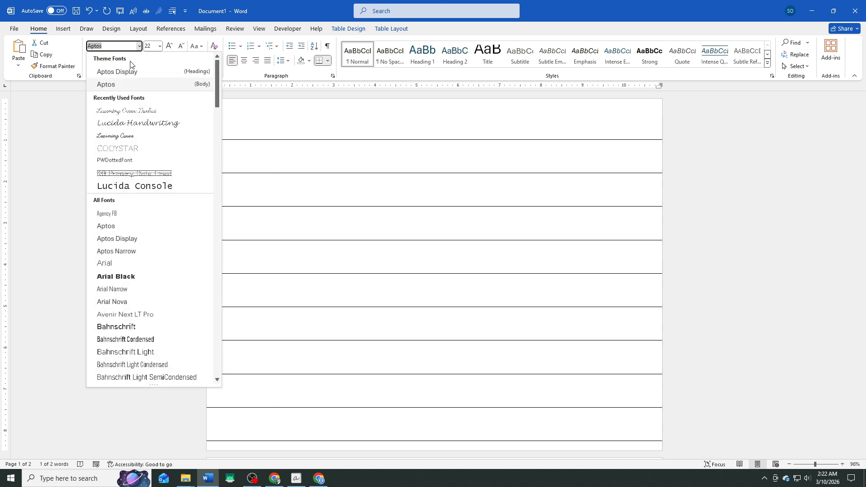
key("Down")
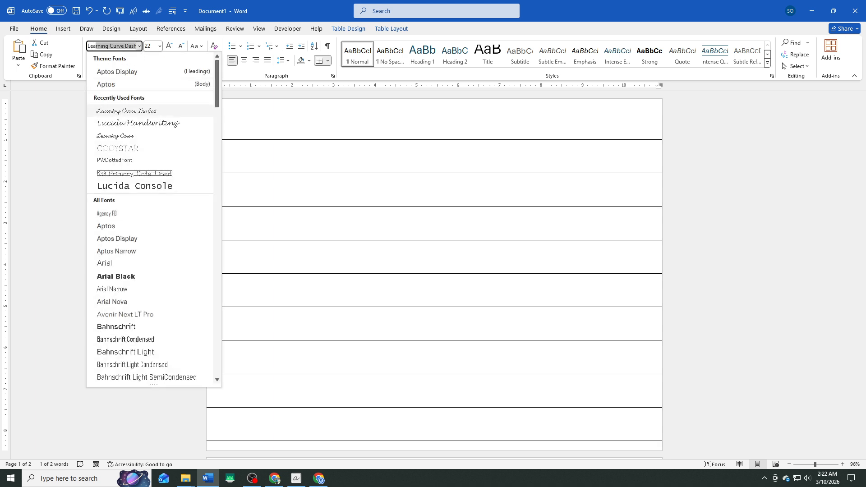
key("Return")
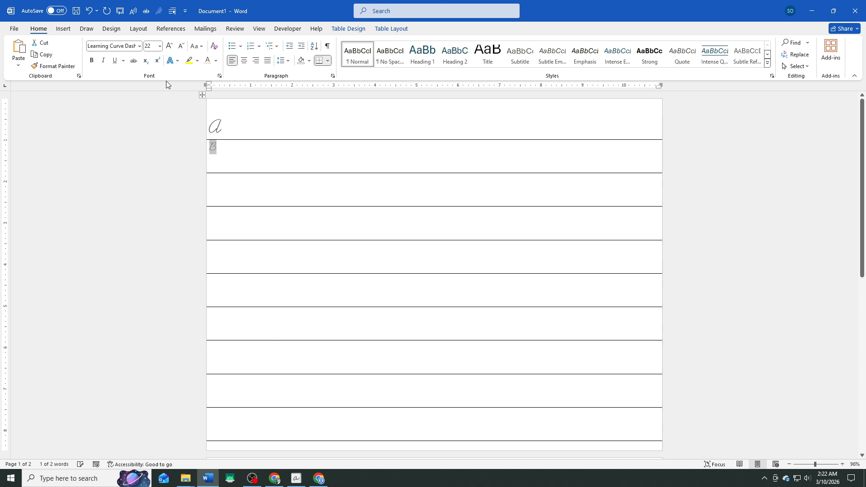
left_click(169, 46)
left_click(169, 45)
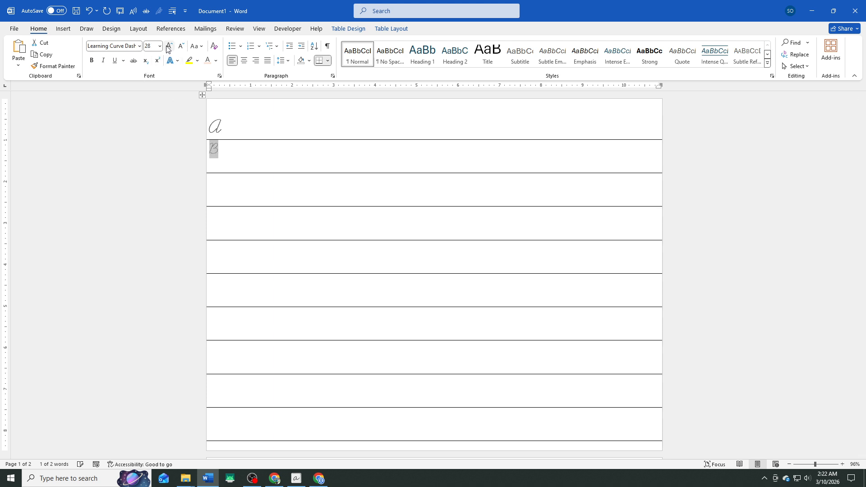
left_click(169, 45)
left_click(169, 46)
left_click(169, 45)
left_click(169, 46)
left_click(180, 45)
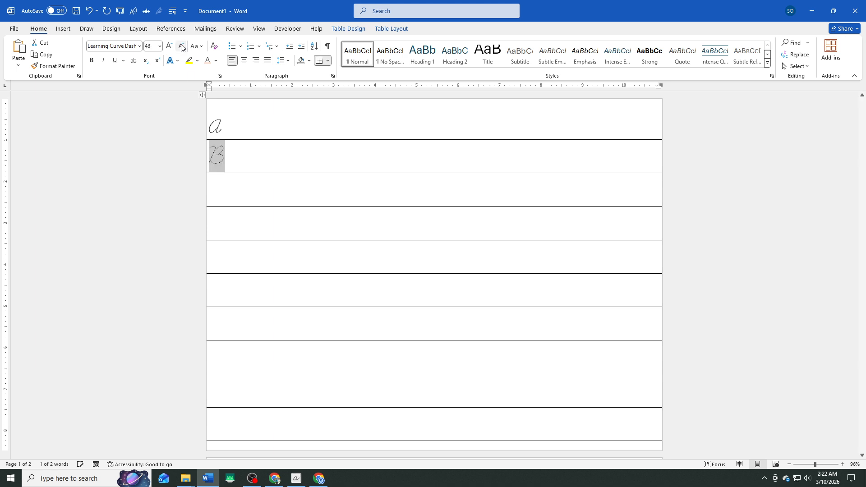
left_click(244, 154)
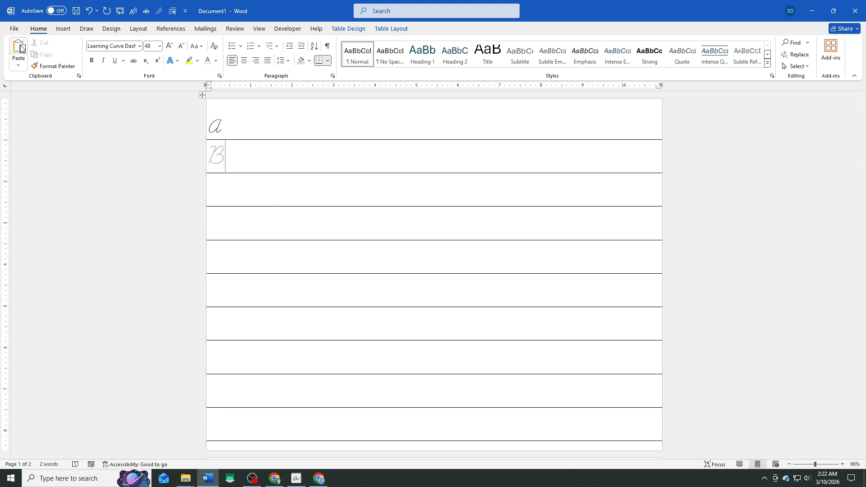
Start saving the document as a new file, opening the dialog for choosing its folder and file name.
left_click(14, 29)
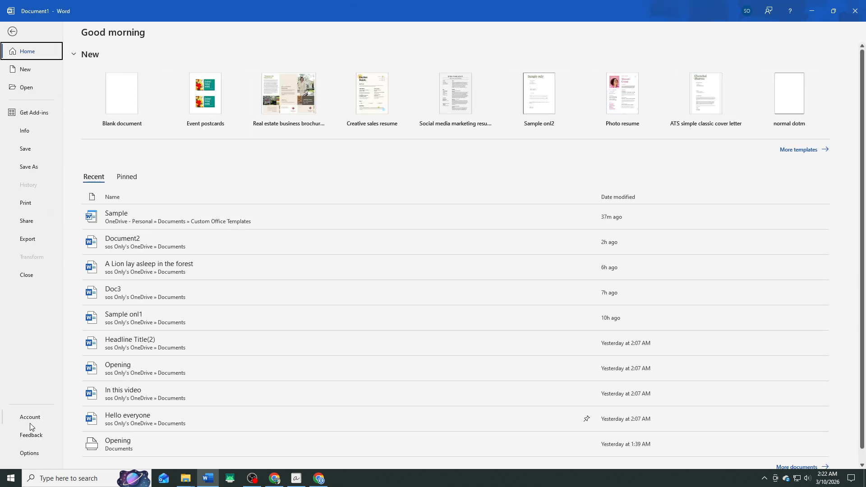
left_click(30, 168)
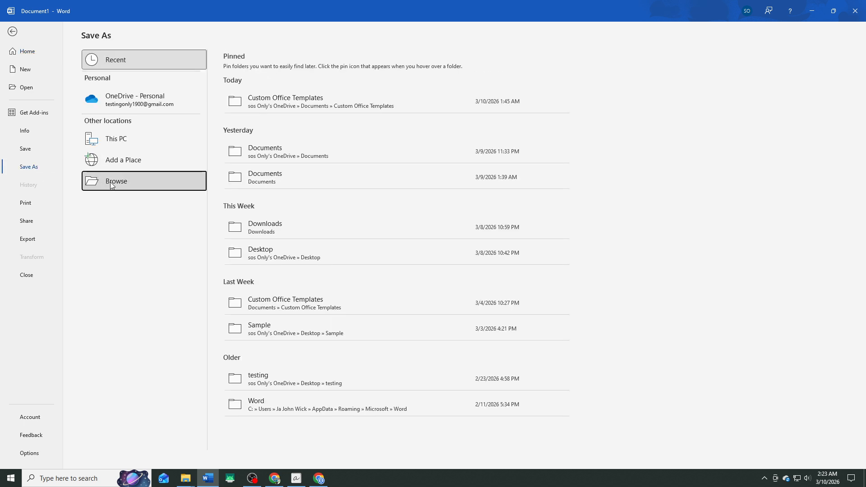
left_click(148, 181)
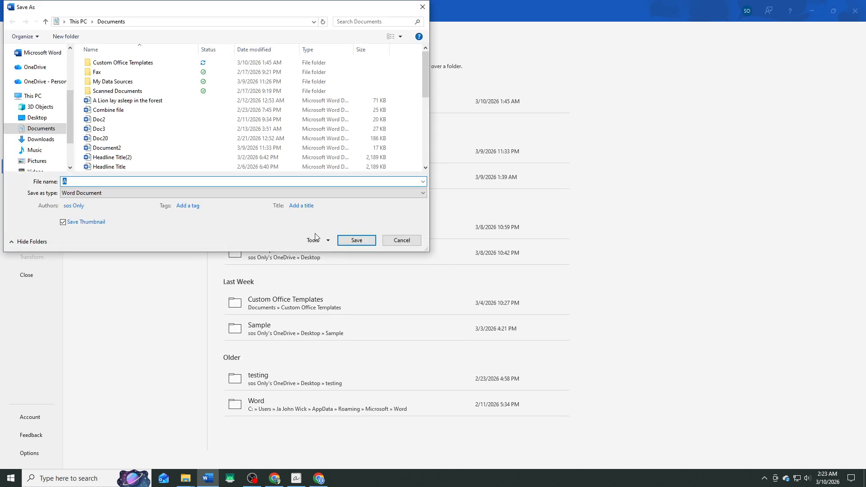